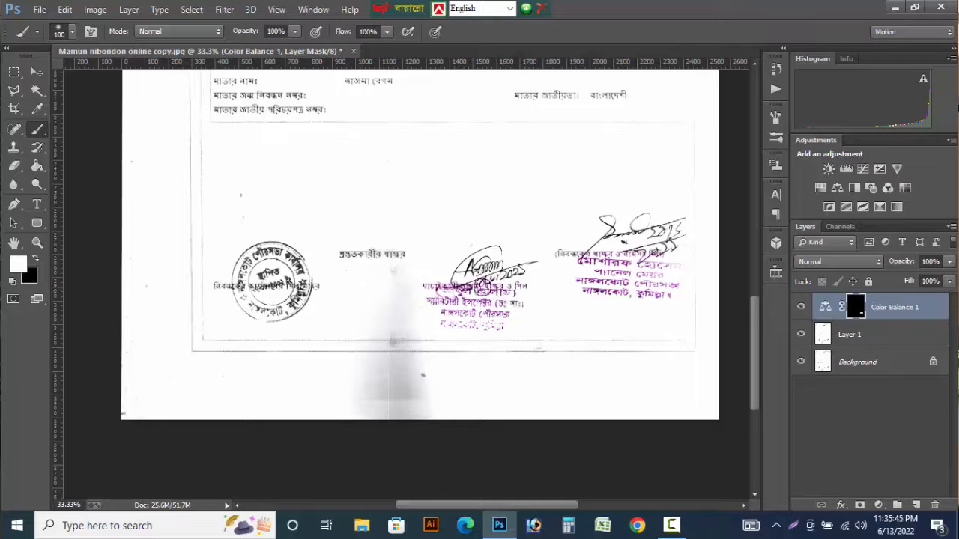
Paint white on the Color Balance mask over the left round stamp to turn it purple
{"action": "mouse_move", "coordinate": [302, 263]}
{"action": "left_mouse_down"}
{"action": "mouse_move", "coordinate": [248, 252]}
{"action": "mouse_move", "coordinate": [237, 272]}
{"action": "mouse_move", "coordinate": [242, 305]}
{"action": "mouse_move", "coordinate": [242, 284]}
{"action": "mouse_move", "coordinate": [253, 311]}
{"action": "mouse_move", "coordinate": [302, 295]}
{"action": "left_mouse_up"}
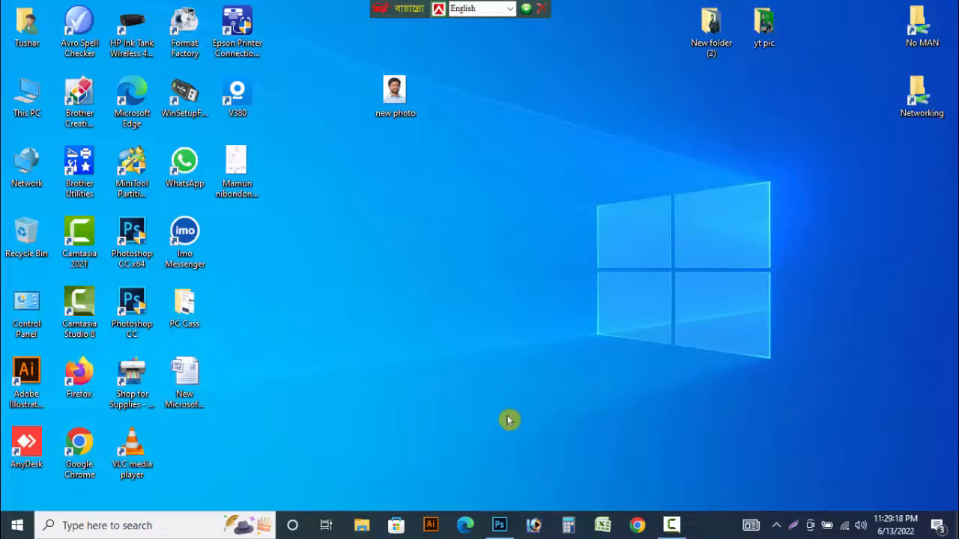
Open the scanned certificate JPG from the Desktop and centre its document window
{"action": "left_click", "coordinate": [502, 527]}
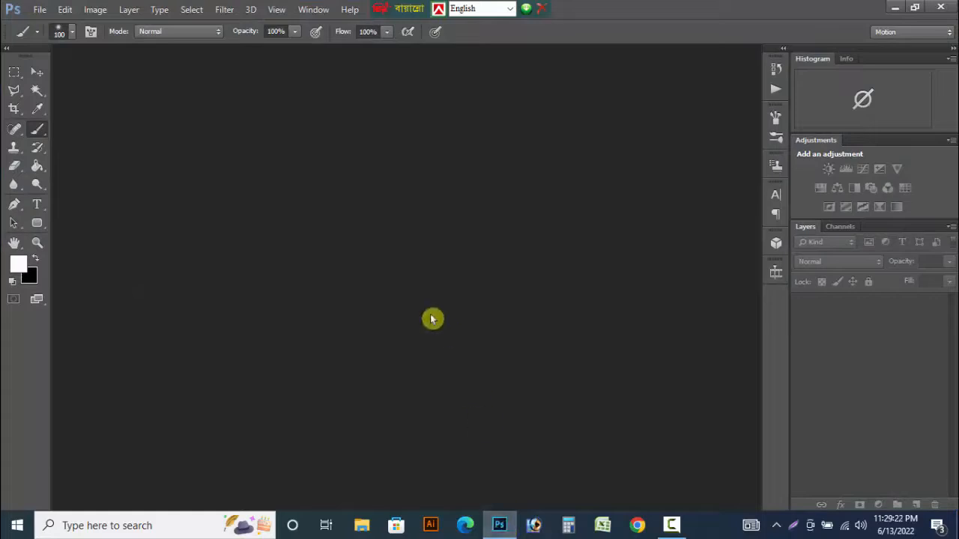
{"action": "double_click", "coordinate": [373, 202]}
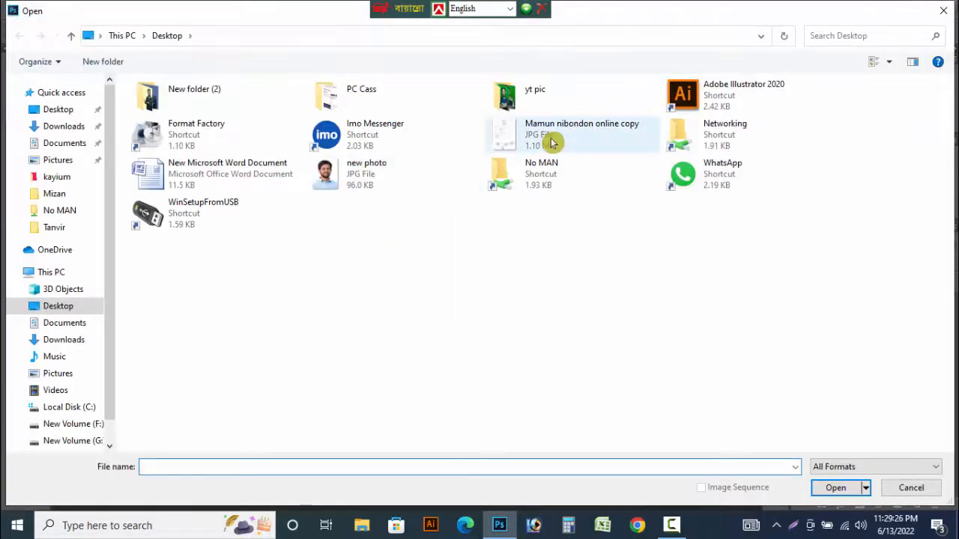
{"action": "left_click", "coordinate": [553, 143]}
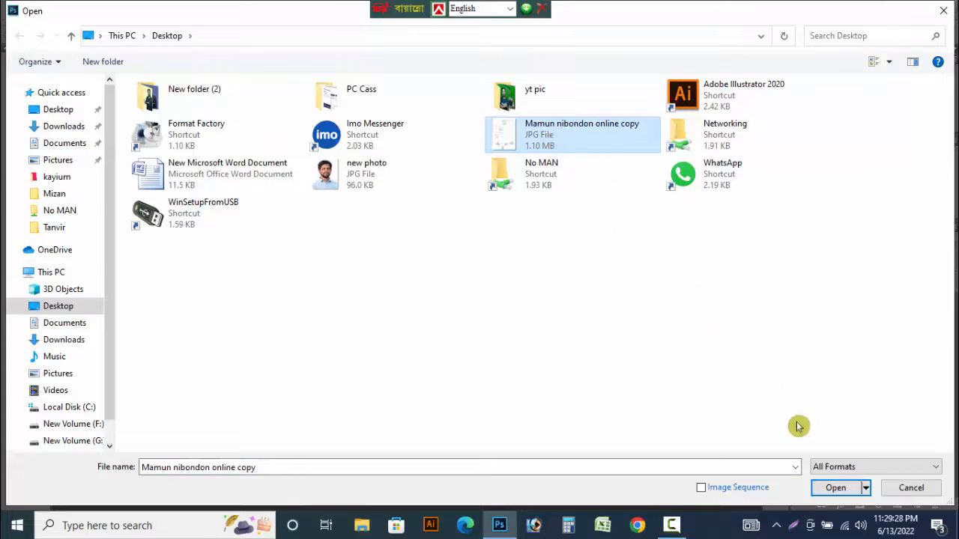
{"action": "left_click", "coordinate": [839, 489]}
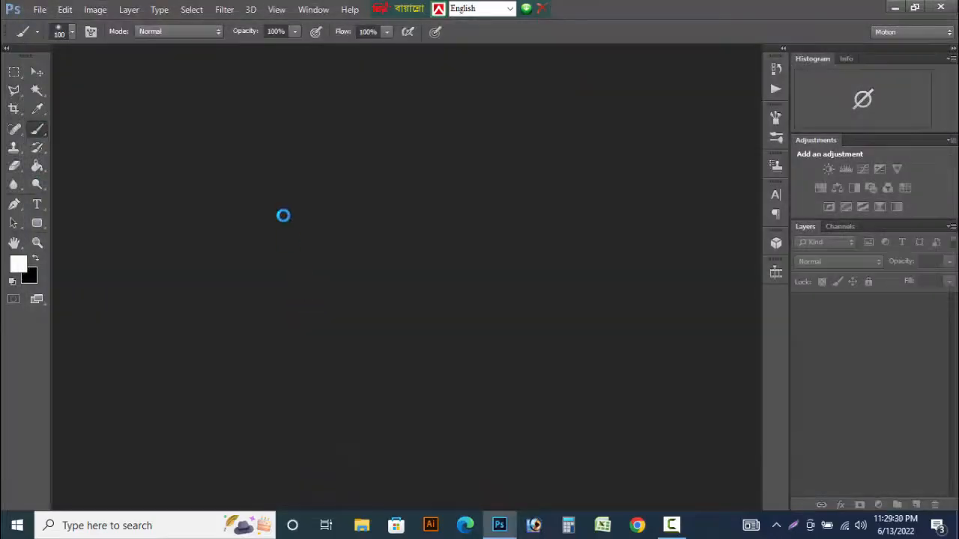
{"action": "left_click_drag", "start_coordinate": [327, 53], "coordinate": [517, 54]}
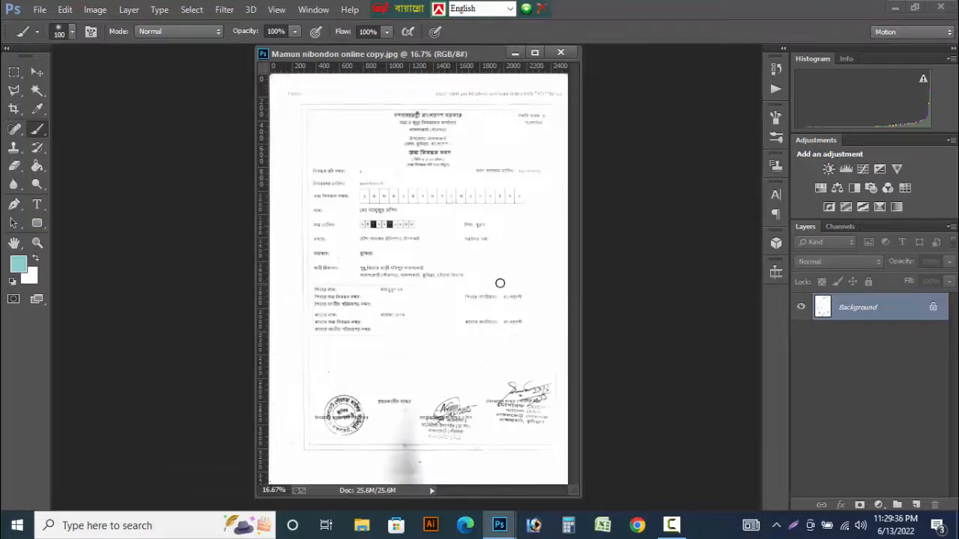
Zoom the certificate, restore its floating window, and dock it as a workspace tab
{"action": "key", "text": "ctrl+plus"}
{"action": "key", "text": "ctrl+plus"}
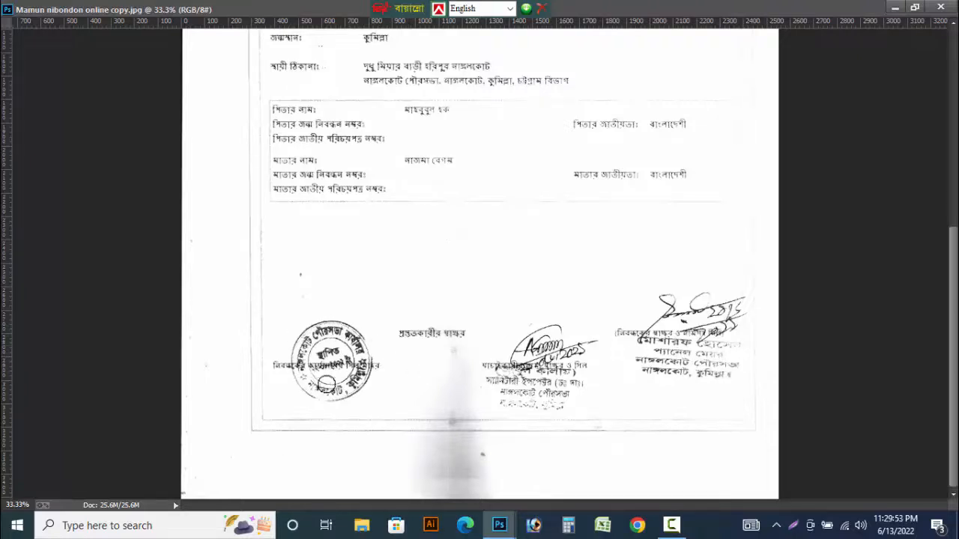
{"action": "left_click", "coordinate": [914, 7]}
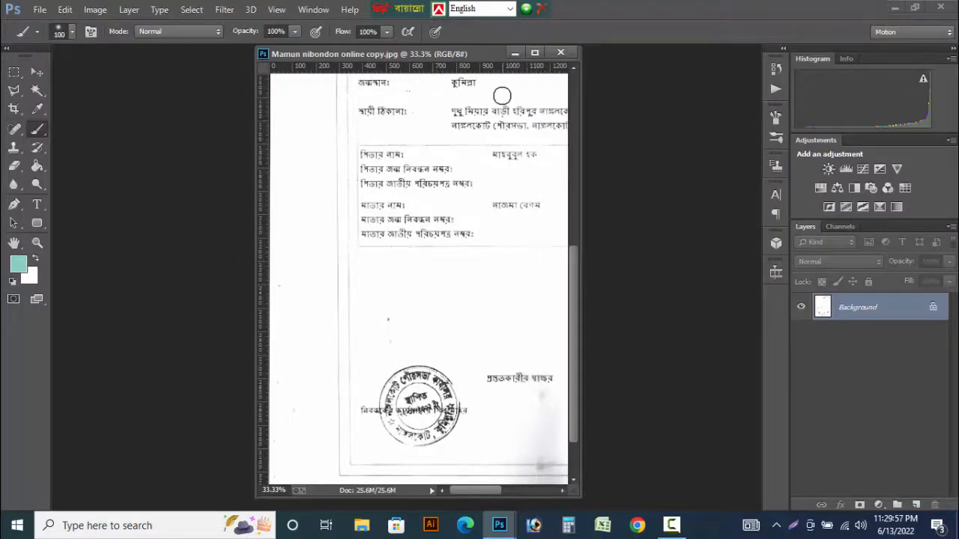
{"action": "key", "text": "ctrl+minus"}
{"action": "key", "text": "ctrl+minus"}
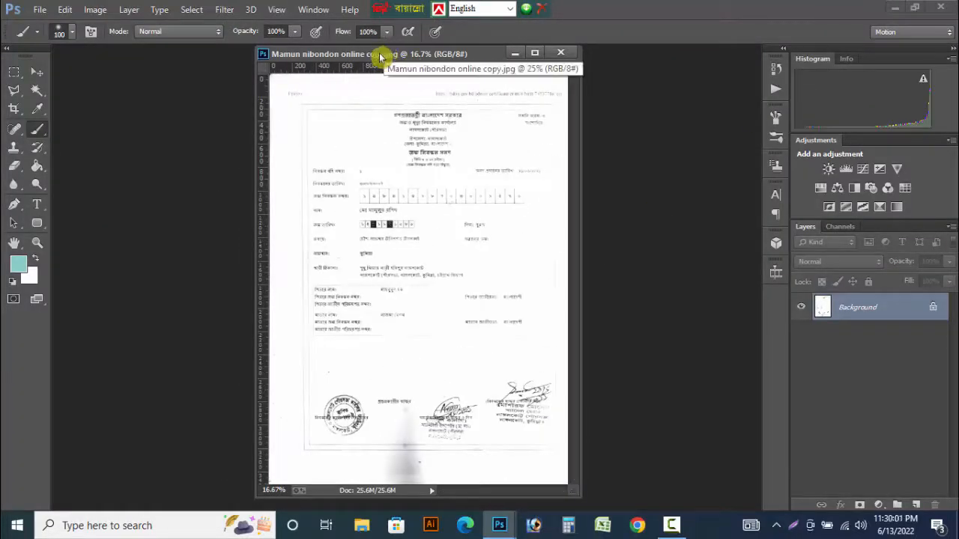
{"action": "left_click_drag", "start_coordinate": [340, 57], "coordinate": [335, 58]}
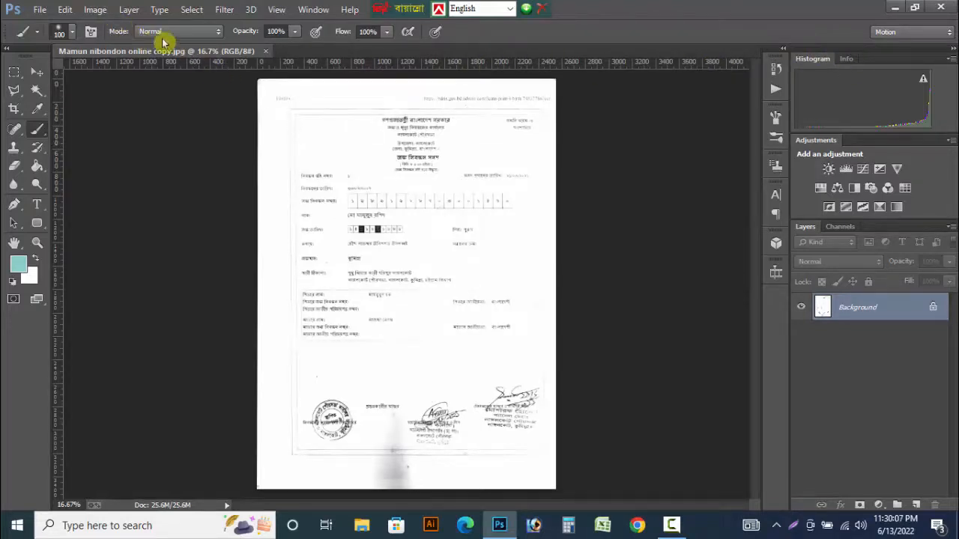
{"action": "left_click", "coordinate": [97, 12]}
{"action": "mouse_move", "coordinate": [122, 30]}
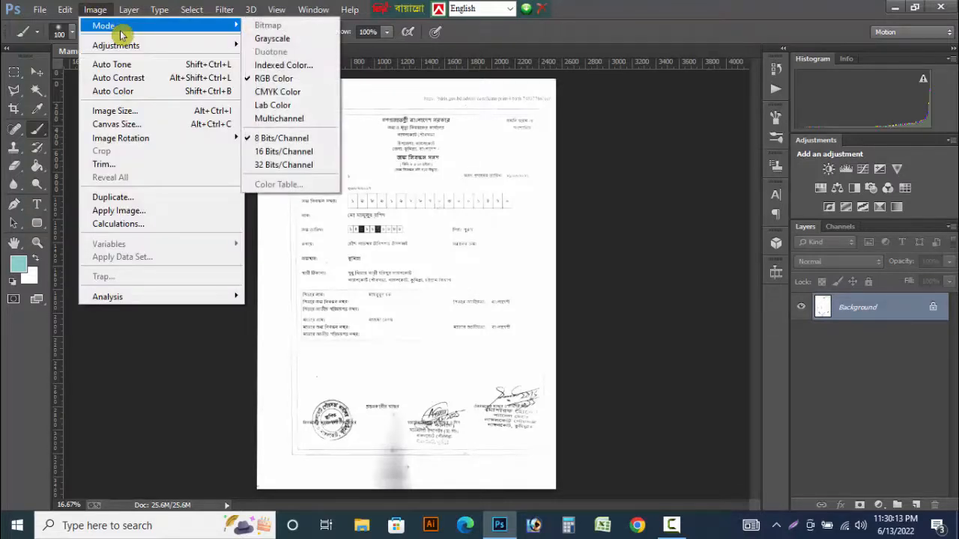
{"action": "left_click", "coordinate": [287, 79]}
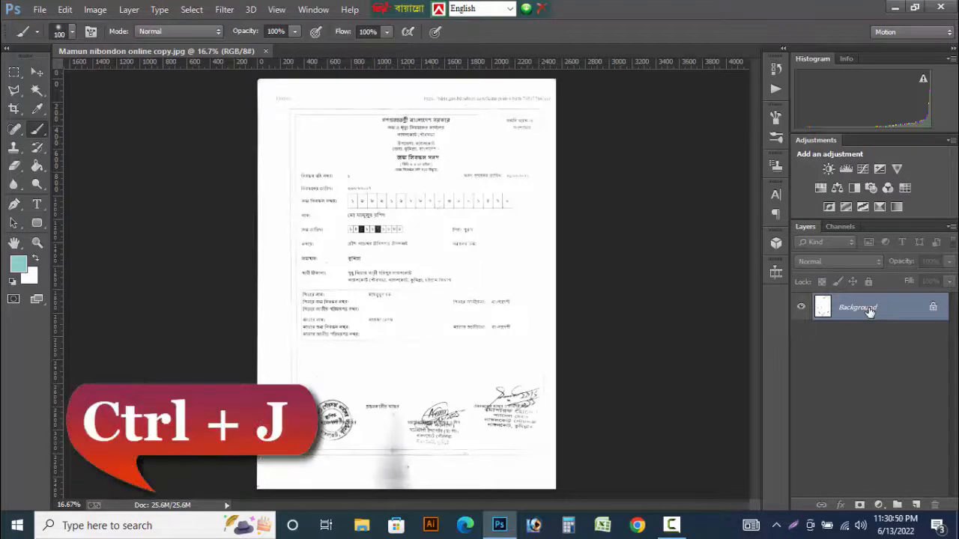
Duplicate the Background layer into Layer 1 with Ctrl+J
{"action": "key", "text": "ctrl+j"}
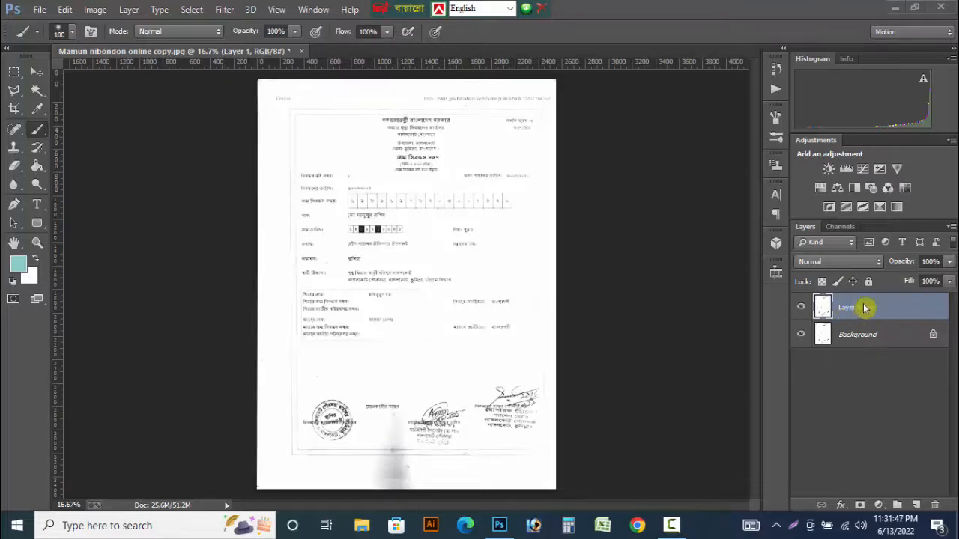
Create a Color Balance 1 adjustment layer above Layer 1 from the Layers panel
{"action": "left_click", "coordinate": [879, 507]}
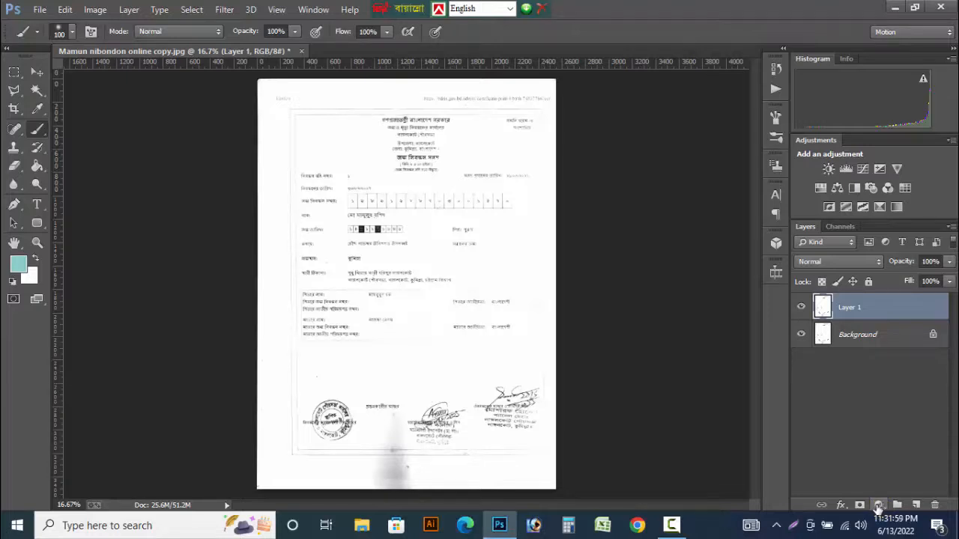
{"action": "left_click", "coordinate": [880, 507]}
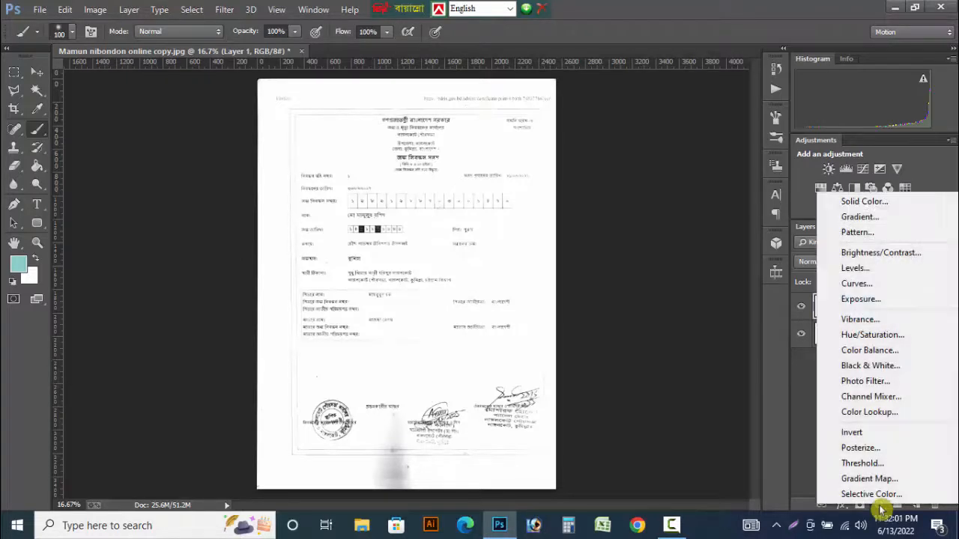
{"action": "left_click", "coordinate": [869, 350]}
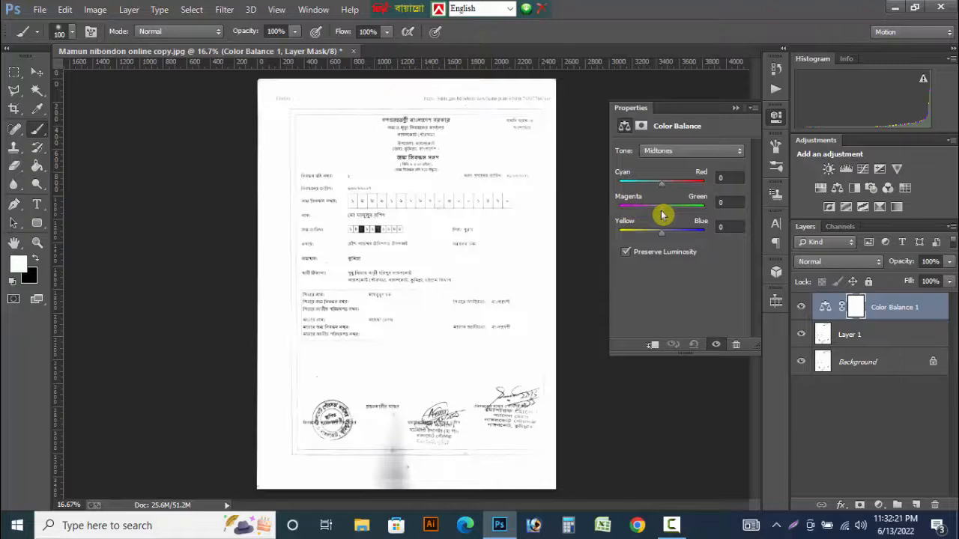
Set the Color Balance midtones to Cyan-Red +46, Magenta-Green -100 and Yellow-Blue 52
{"action": "left_click_drag", "start_coordinate": [662, 215], "coordinate": [589, 207]}
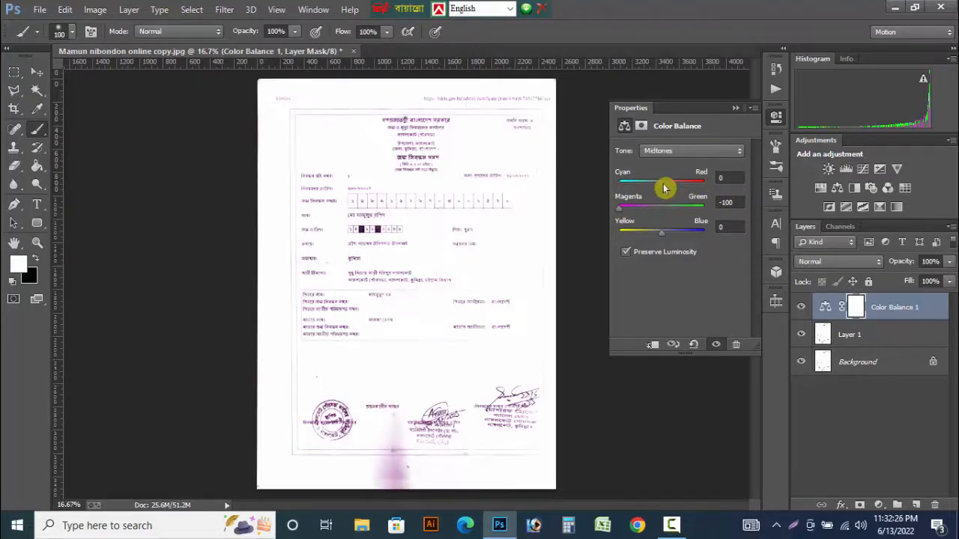
{"action": "left_click_drag", "start_coordinate": [664, 187], "coordinate": [679, 189]}
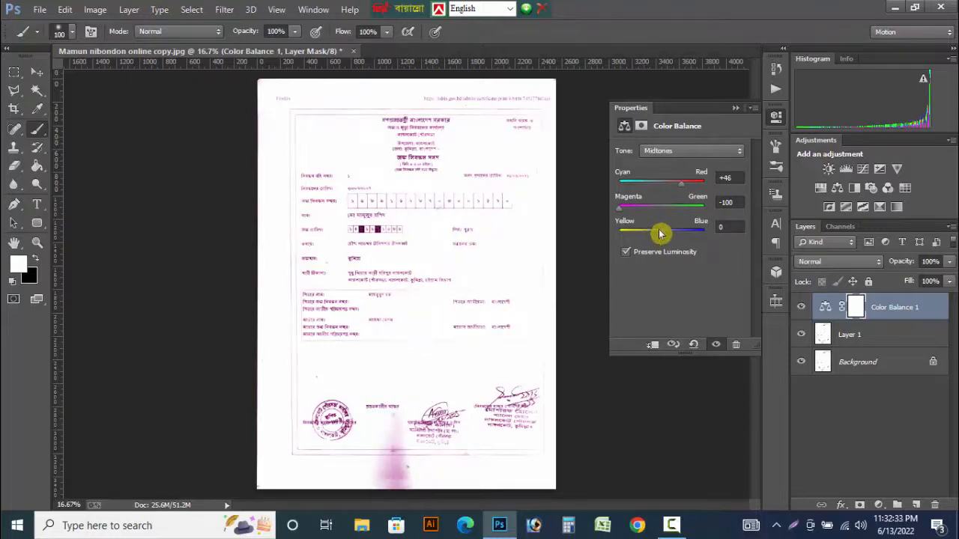
{"action": "left_click_drag", "start_coordinate": [663, 235], "coordinate": [677, 235]}
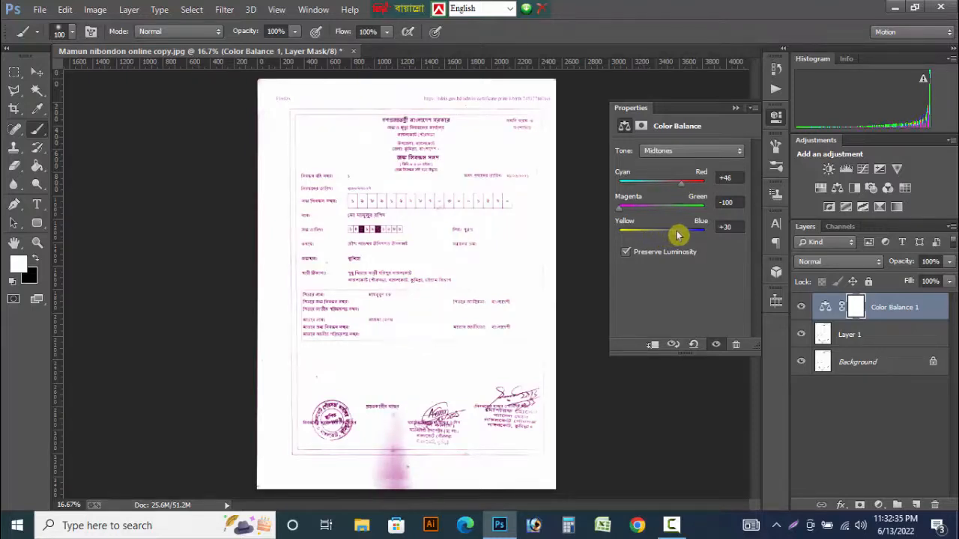
{"action": "left_click", "coordinate": [724, 227]}
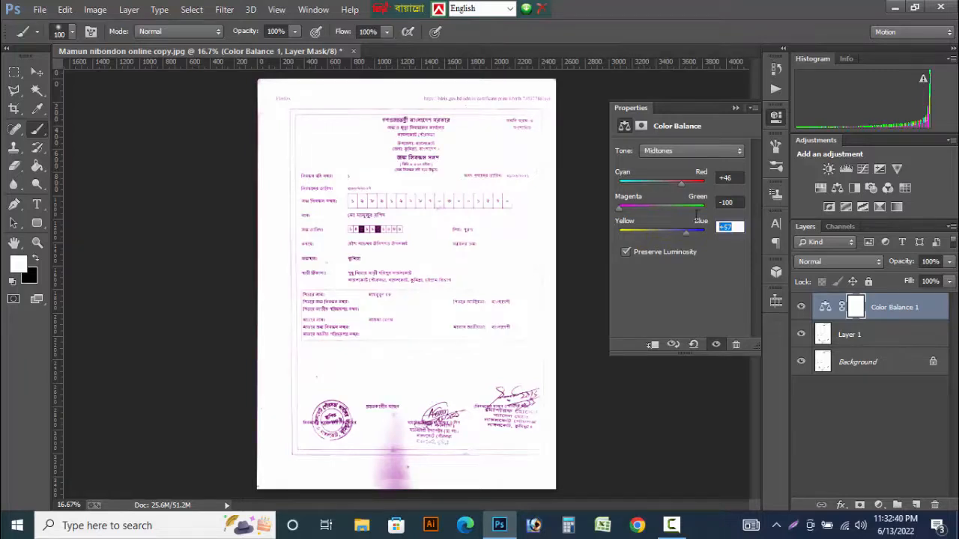
{"action": "type", "text": "52"}
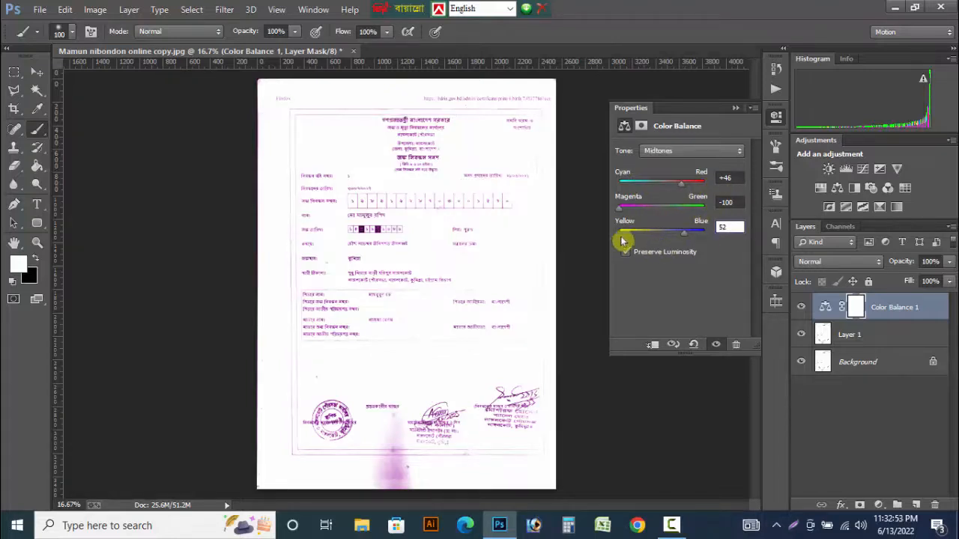
{"action": "double_click", "coordinate": [723, 227]}
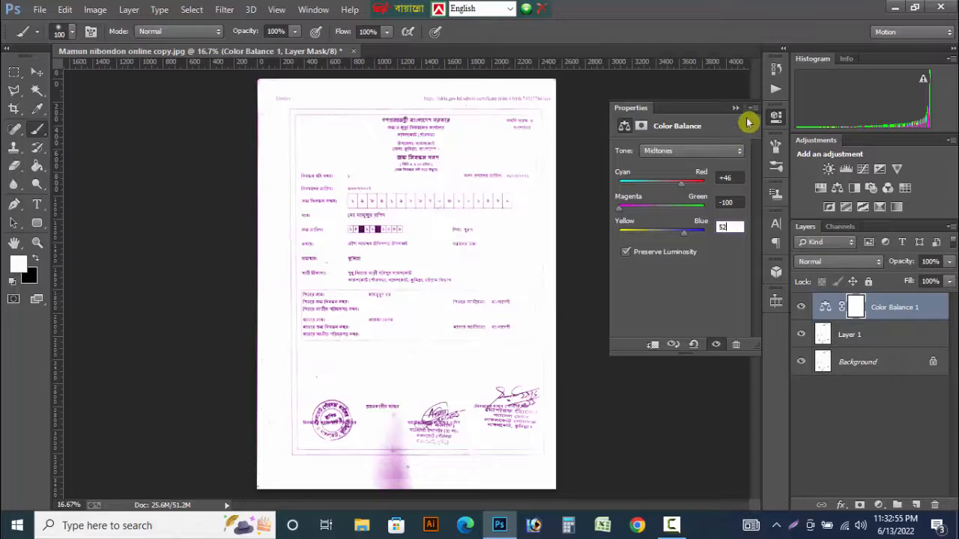
Close the Properties panel and invert the Color Balance mask to black with Ctrl+I
{"action": "left_click", "coordinate": [754, 108]}
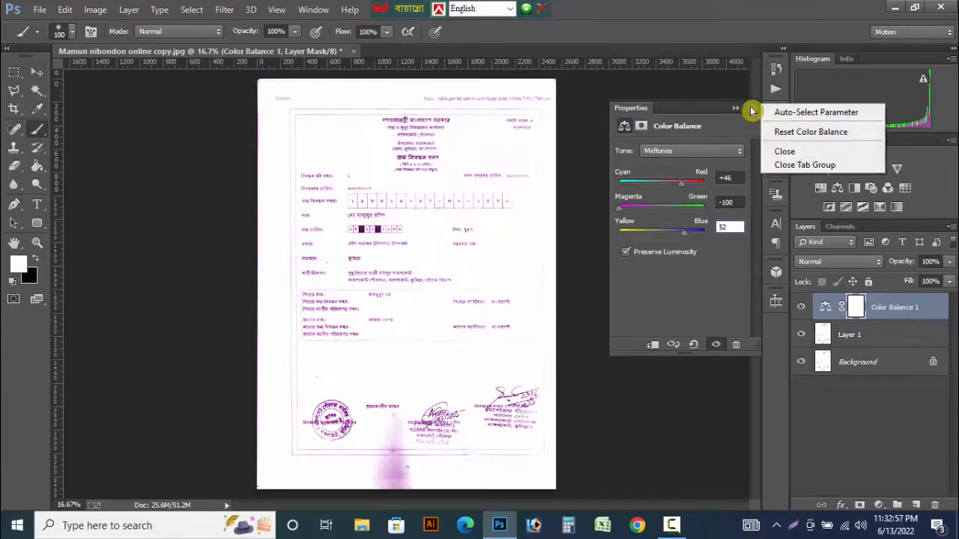
{"action": "left_click", "coordinate": [800, 154]}
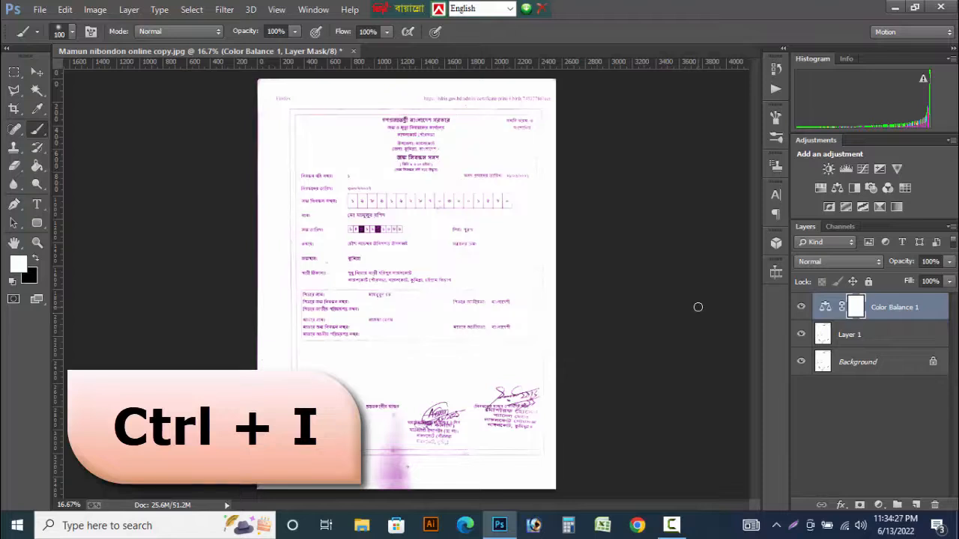
{"action": "key", "text": "ctrl+i"}
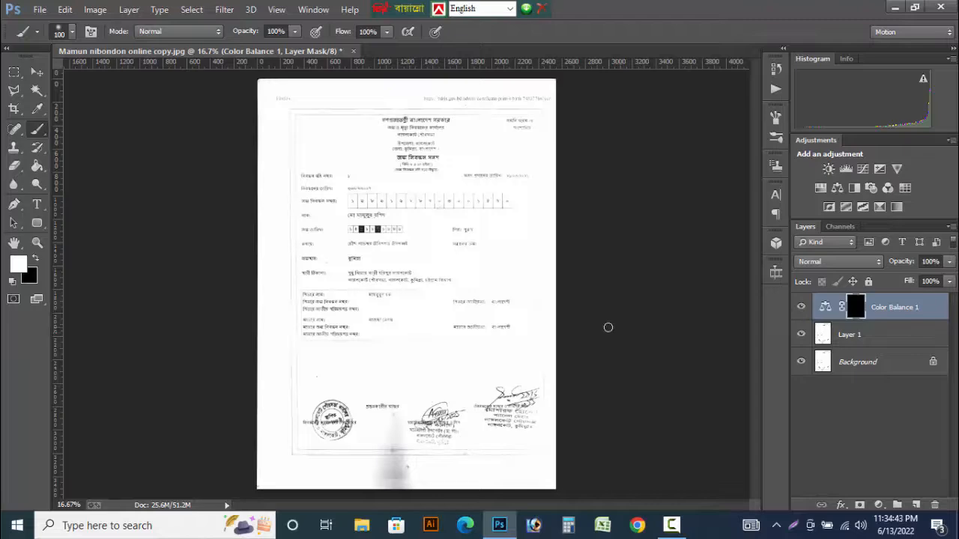
Zoom and pan to the stamps and signatures at the bottom, settling at 33.3%
{"action": "key", "text": "ctrl+plus"}
{"action": "key", "text": "ctrl+plus"}
{"action": "key", "text": "ctrl+plus"}
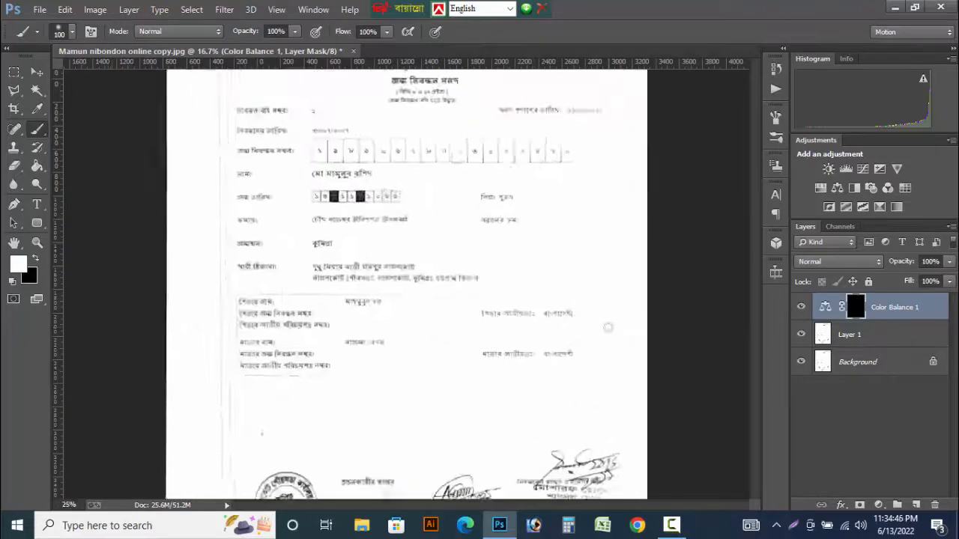
{"action": "left_click_drag", "start_coordinate": [543, 365], "coordinate": [511, 104]}
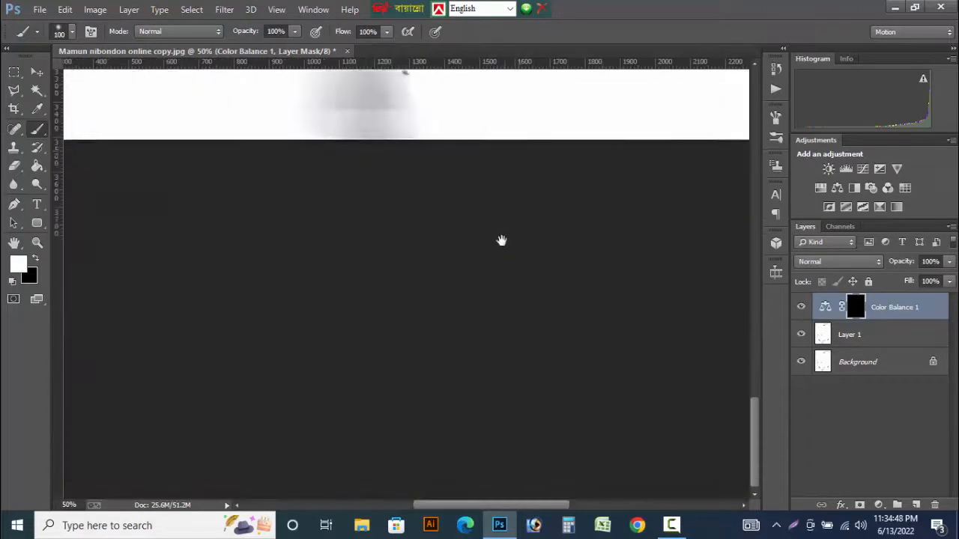
{"action": "left_click_drag", "start_coordinate": [502, 240], "coordinate": [513, 434]}
{"action": "left_click_drag", "start_coordinate": [506, 222], "coordinate": [517, 316]}
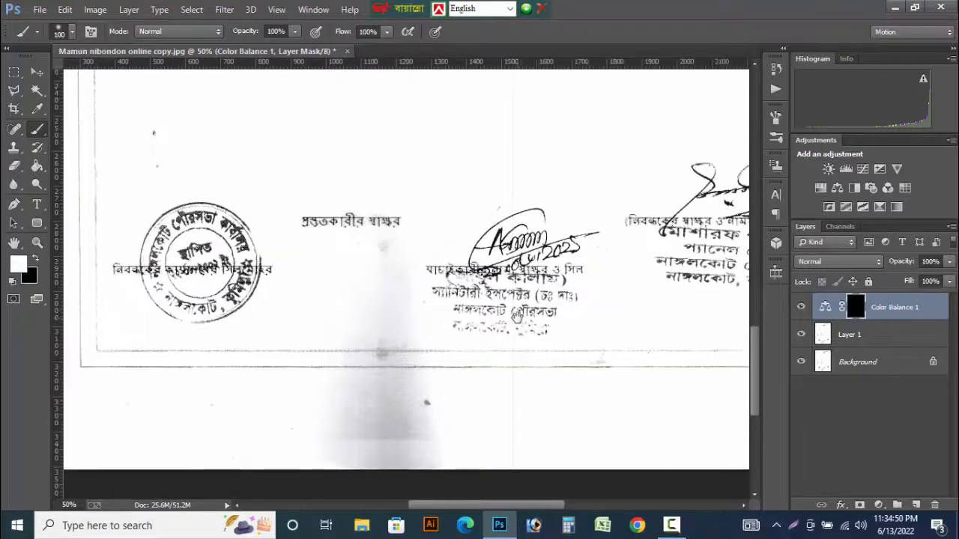
{"action": "key", "text": "ctrl+minus"}
{"action": "left_click_drag", "start_coordinate": [442, 230], "coordinate": [443, 236]}
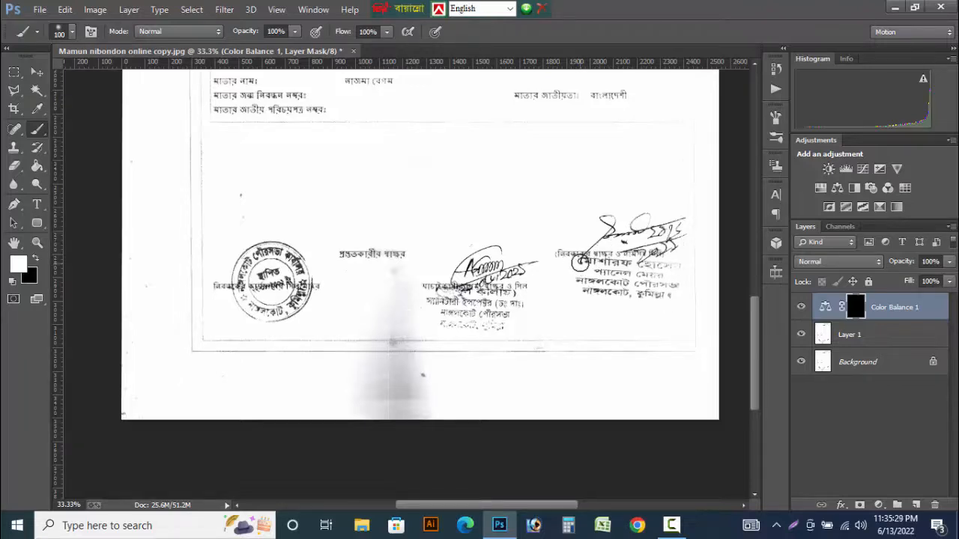
Paint white on the mask over the right, middle and left round stamps
{"action": "mouse_move", "coordinate": [580, 263]}
{"action": "left_mouse_down"}
{"action": "mouse_move", "coordinate": [674, 264]}
{"action": "mouse_move", "coordinate": [600, 268]}
{"action": "mouse_move", "coordinate": [670, 287]}
{"action": "mouse_move", "coordinate": [577, 284]}
{"action": "mouse_move", "coordinate": [643, 279]}
{"action": "mouse_move", "coordinate": [671, 291]}
{"action": "mouse_move", "coordinate": [619, 286]}
{"action": "left_mouse_up"}
{"action": "mouse_move", "coordinate": [478, 323]}
{"action": "left_mouse_down"}
{"action": "mouse_move", "coordinate": [437, 324]}
{"action": "mouse_move", "coordinate": [504, 311]}
{"action": "mouse_move", "coordinate": [429, 291]}
{"action": "mouse_move", "coordinate": [525, 288]}
{"action": "mouse_move", "coordinate": [490, 319]}
{"action": "mouse_move", "coordinate": [508, 299]}
{"action": "mouse_move", "coordinate": [507, 320]}
{"action": "mouse_move", "coordinate": [481, 323]}
{"action": "left_mouse_up"}
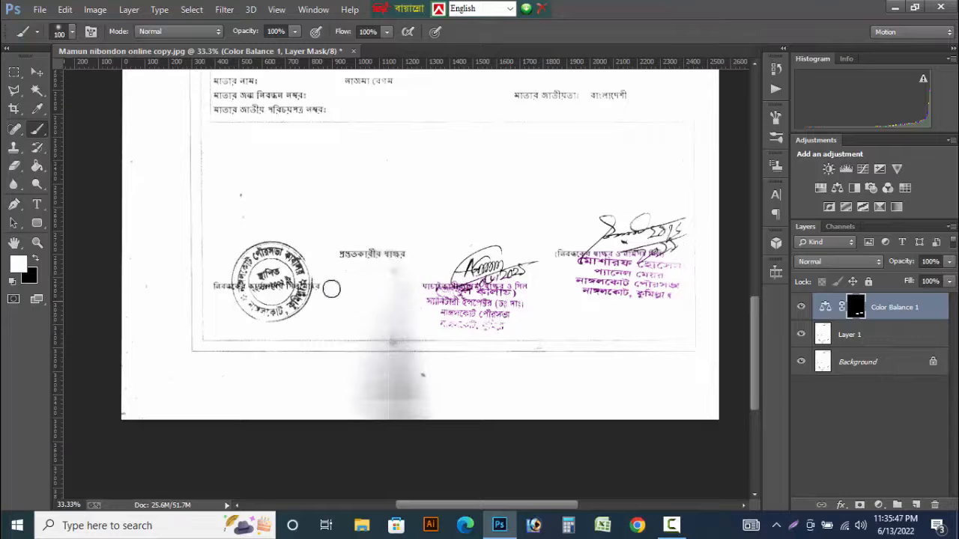
{"action": "mouse_move", "coordinate": [296, 255]}
{"action": "left_mouse_down"}
{"action": "mouse_move", "coordinate": [258, 254]}
{"action": "mouse_move", "coordinate": [240, 279]}
{"action": "mouse_move", "coordinate": [251, 307]}
{"action": "mouse_move", "coordinate": [277, 313]}
{"action": "mouse_move", "coordinate": [296, 304]}
{"action": "mouse_move", "coordinate": [303, 284]}
{"action": "mouse_move", "coordinate": [278, 276]}
{"action": "mouse_move", "coordinate": [259, 277]}
{"action": "mouse_move", "coordinate": [284, 284]}
{"action": "mouse_move", "coordinate": [256, 286]}
{"action": "left_mouse_up"}
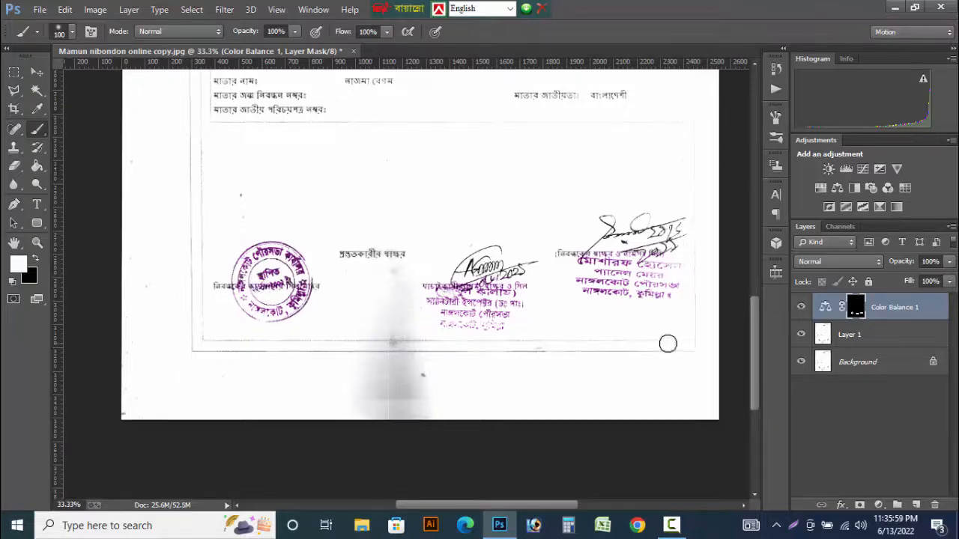